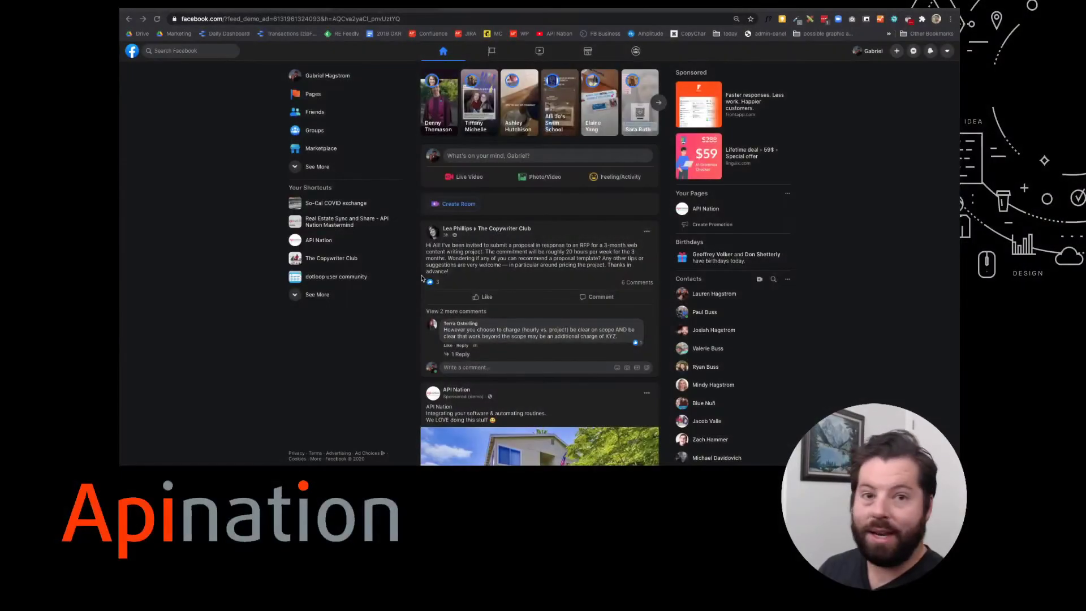
# Scroll to the API Nation sponsored post in the Facebook feed and open its lead form confirmation
pyautogui.scroll(-2, 572, 355)
pyautogui.scroll(-2, 572, 355)
pyautogui.click(573, 350)
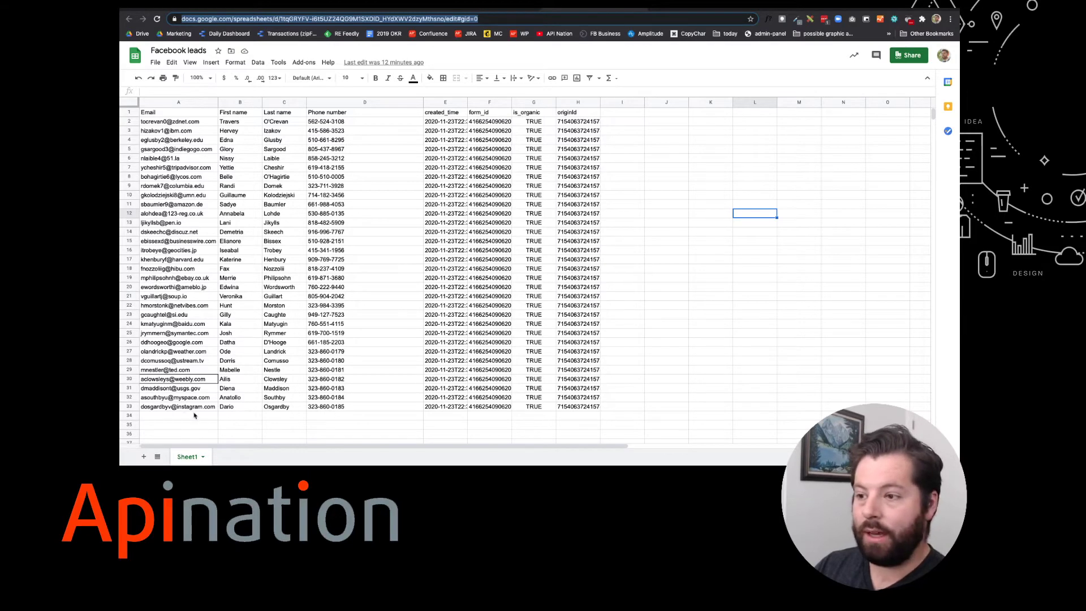
# Review the lead emails in the Facebook leads sheet, then go to the apination.com tab
pyautogui.moveTo(222, 412)
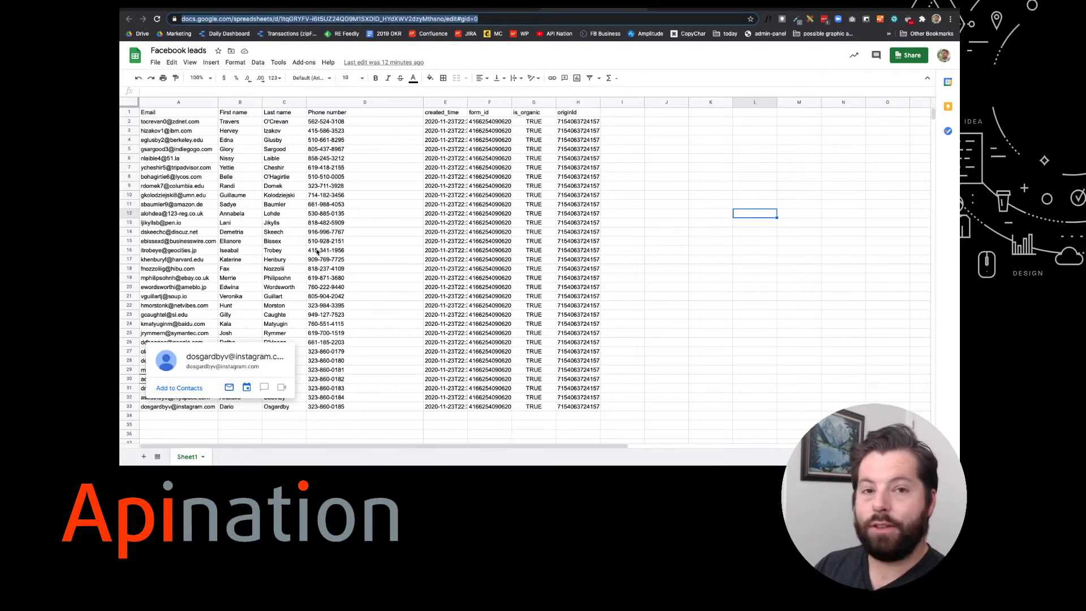
pyautogui.moveTo(269, 288)
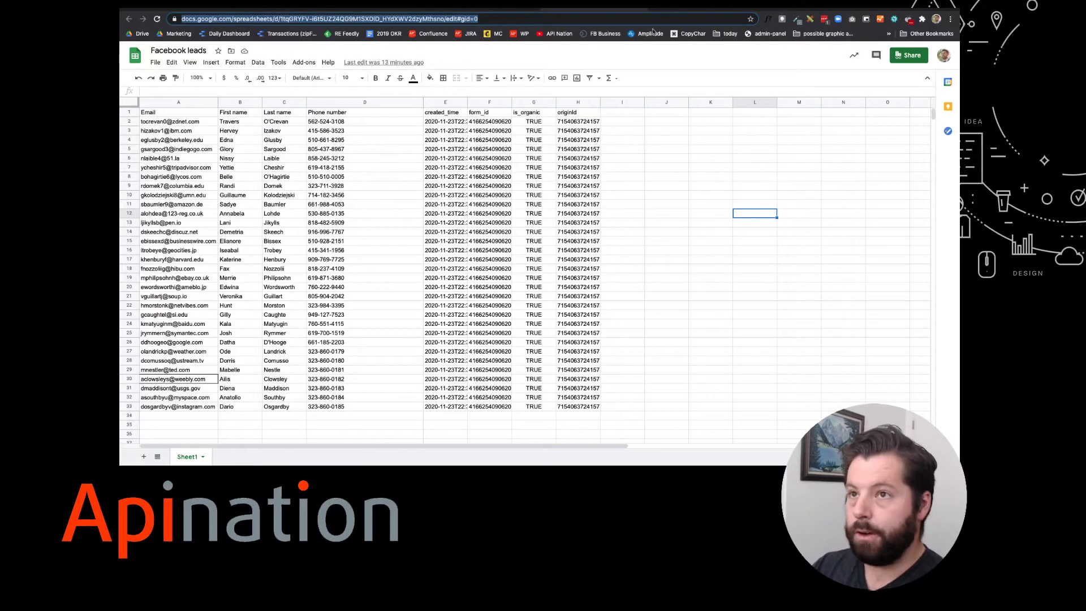
pyautogui.click(682, 9)
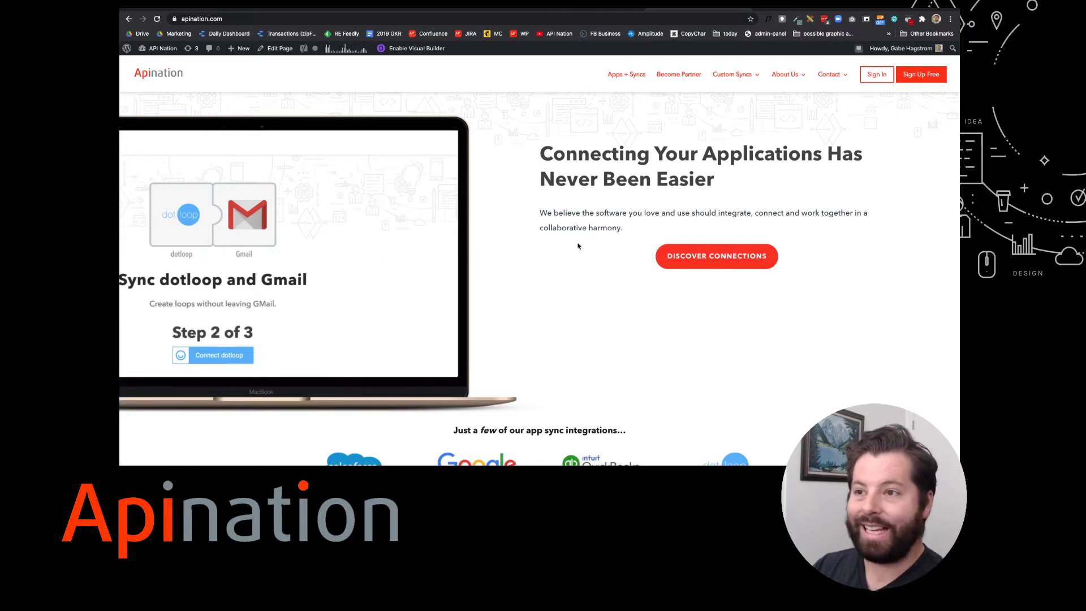
# Find the Facebook Lead Ads to Google Sheets template under Discover Connections and use its workflow
pyautogui.click(697, 262)
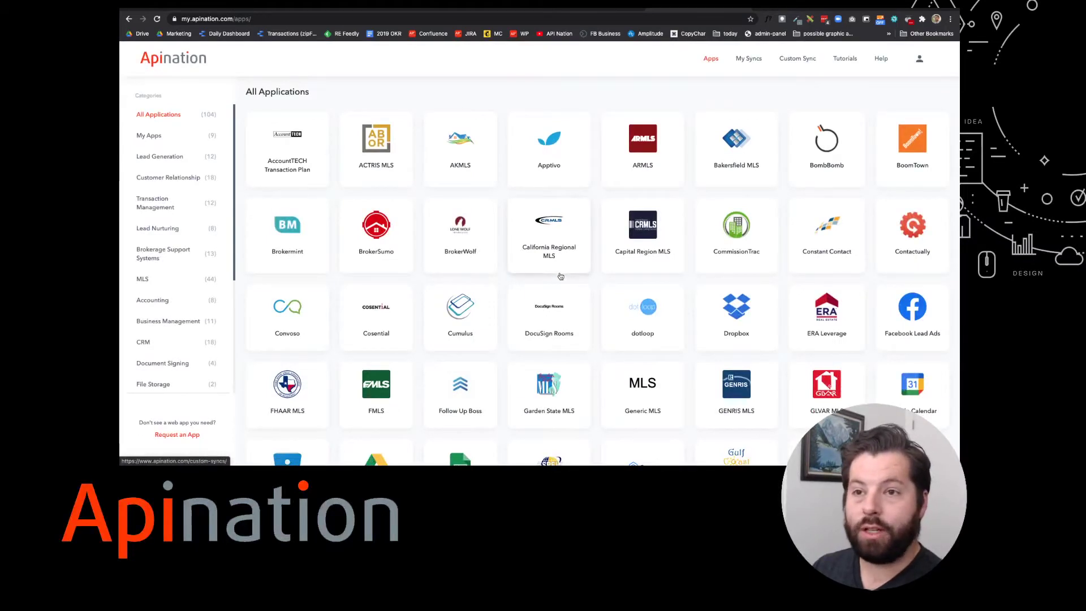
pyautogui.scroll(-3, 557, 274)
pyautogui.scroll(-1, 560, 275)
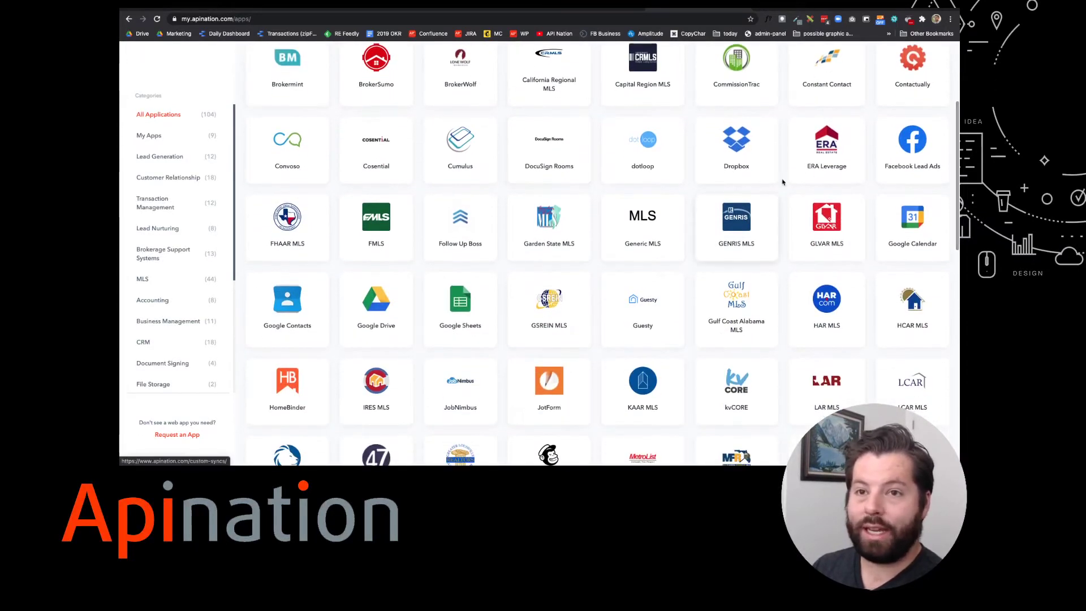
pyautogui.click(909, 148)
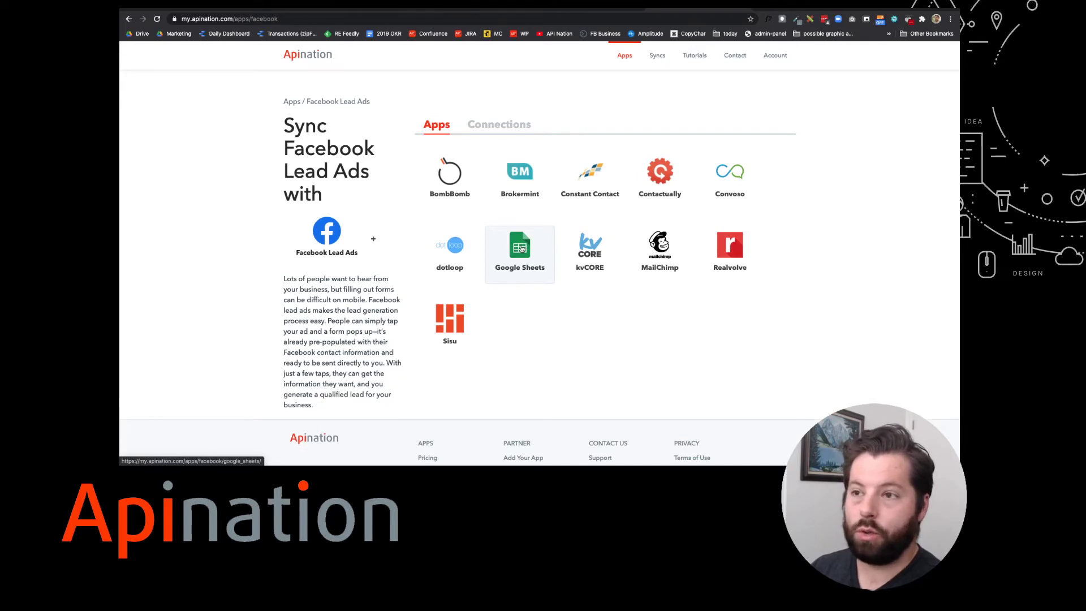
pyautogui.click(522, 249)
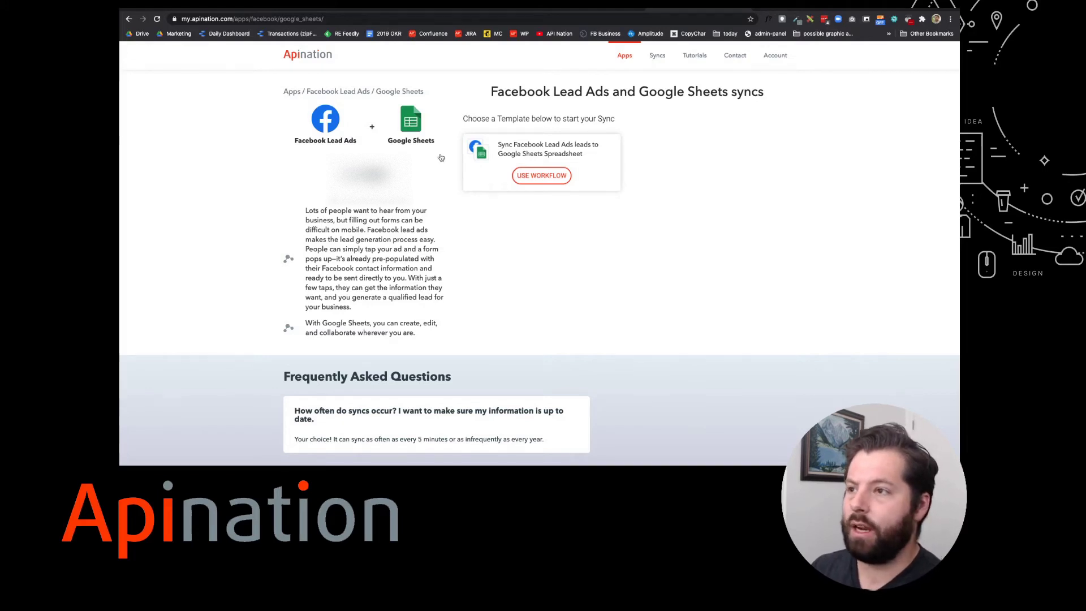
pyautogui.click(548, 176)
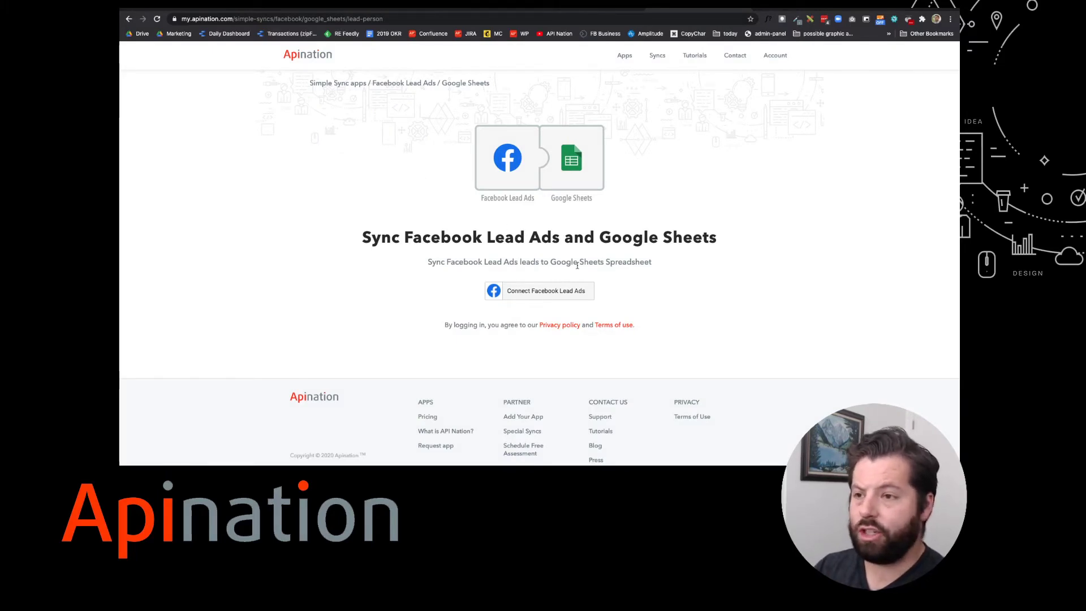
# Link the Facebook Lead Ads account, then authorize the chosen Google account for Google Sheets
pyautogui.click(536, 293)
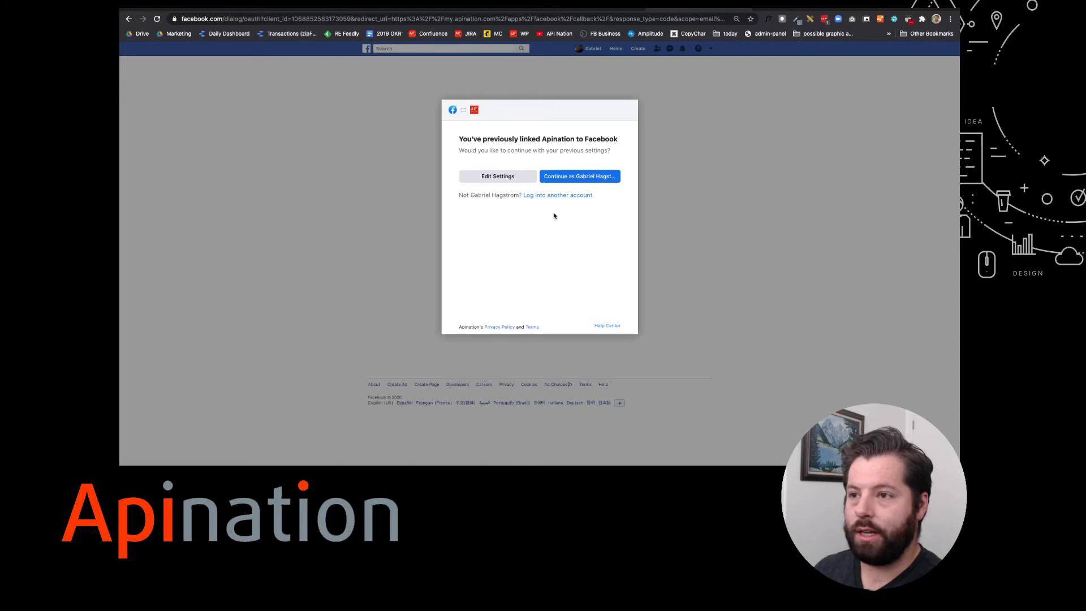
pyautogui.click(560, 177)
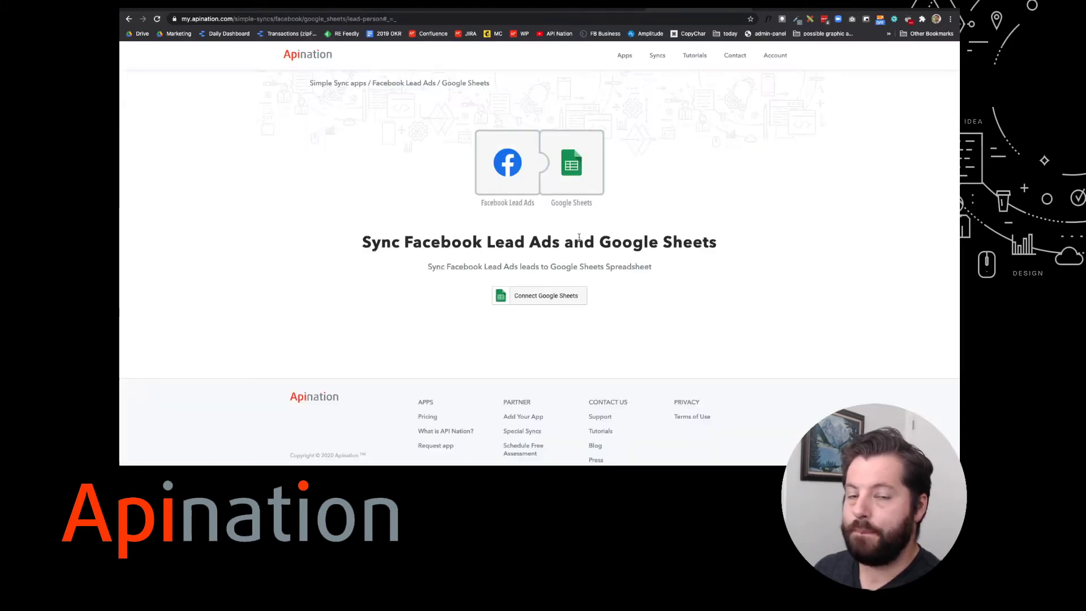
pyautogui.click(541, 296)
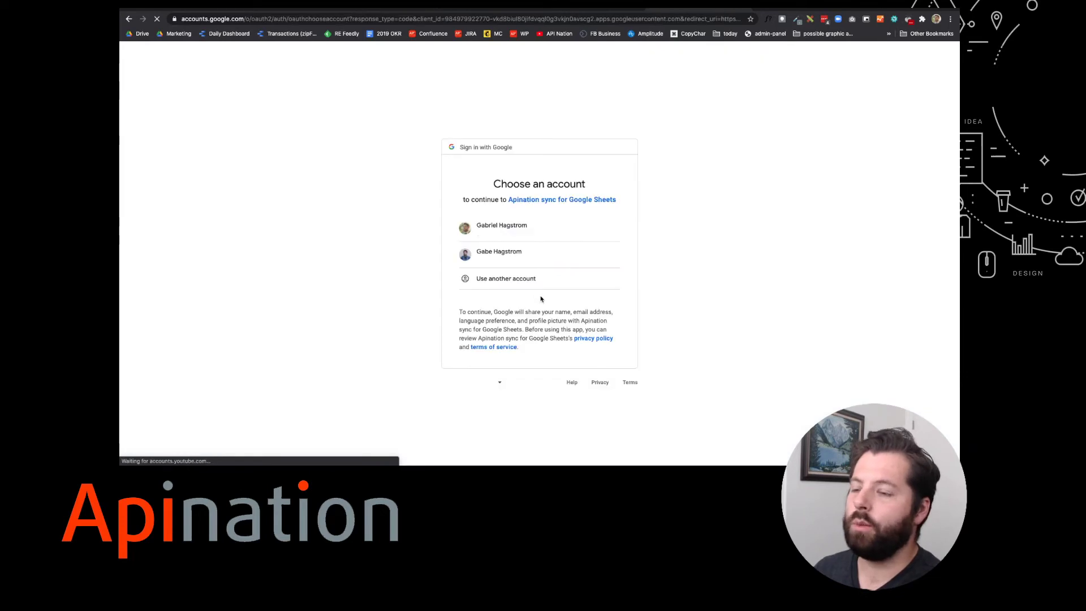
pyautogui.click(513, 232)
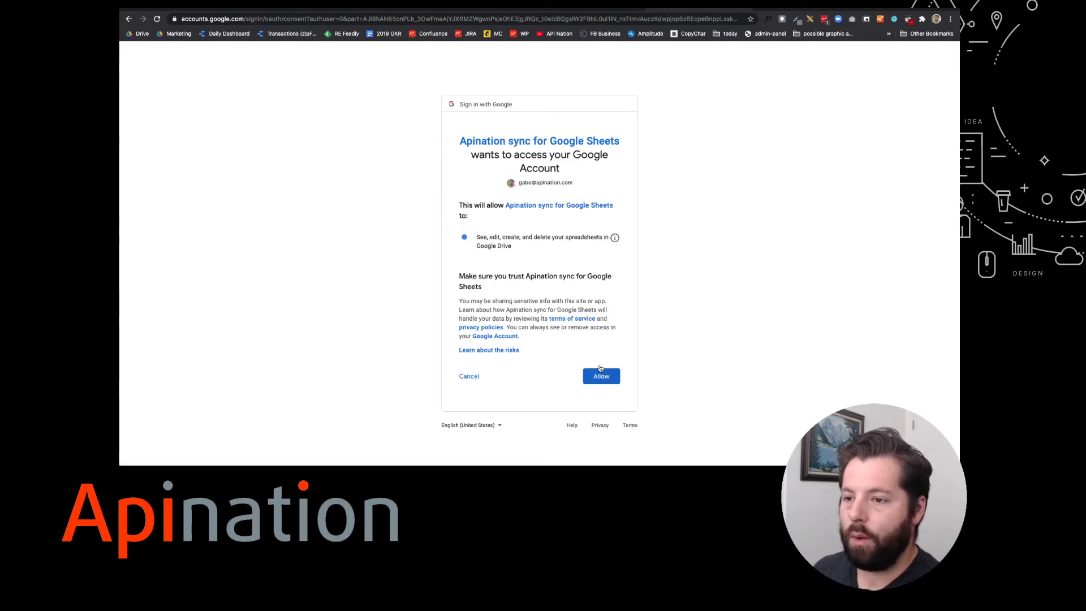
pyautogui.click(601, 377)
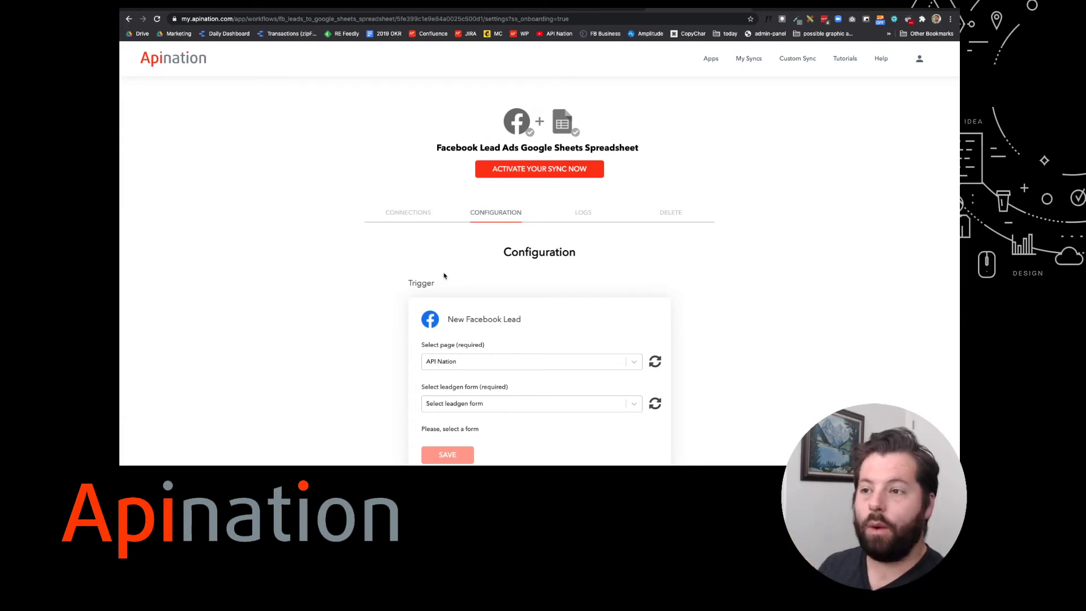
# Set the trigger to the Example Real Estate Team page and its 1234 Example Street lead form, and save
pyautogui.scroll(-1, 480, 296)
pyautogui.scroll(-1, 479, 296)
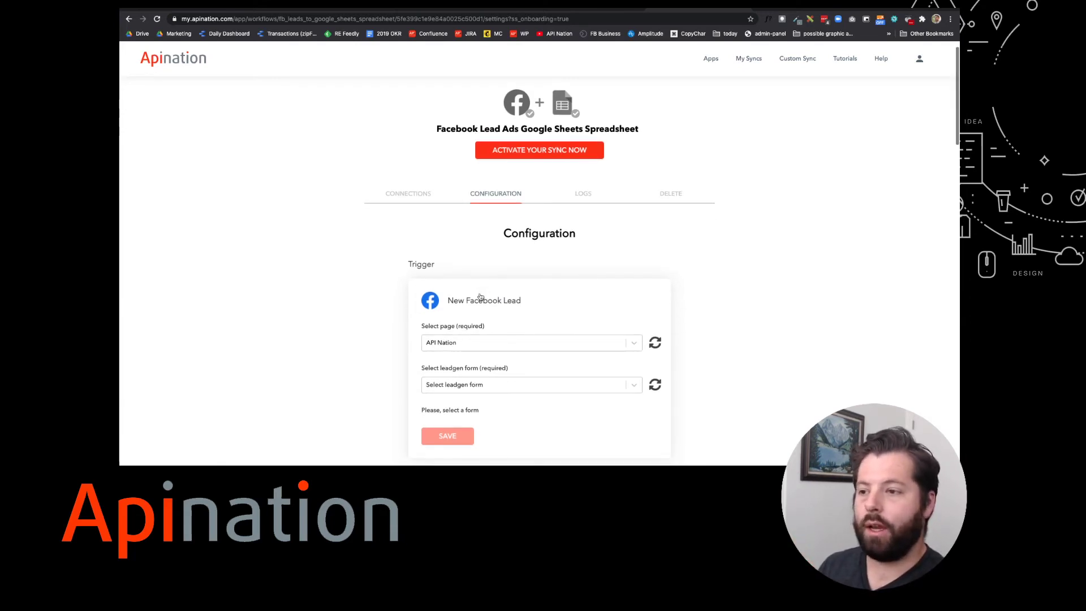
pyautogui.click(459, 345)
pyautogui.click(457, 408)
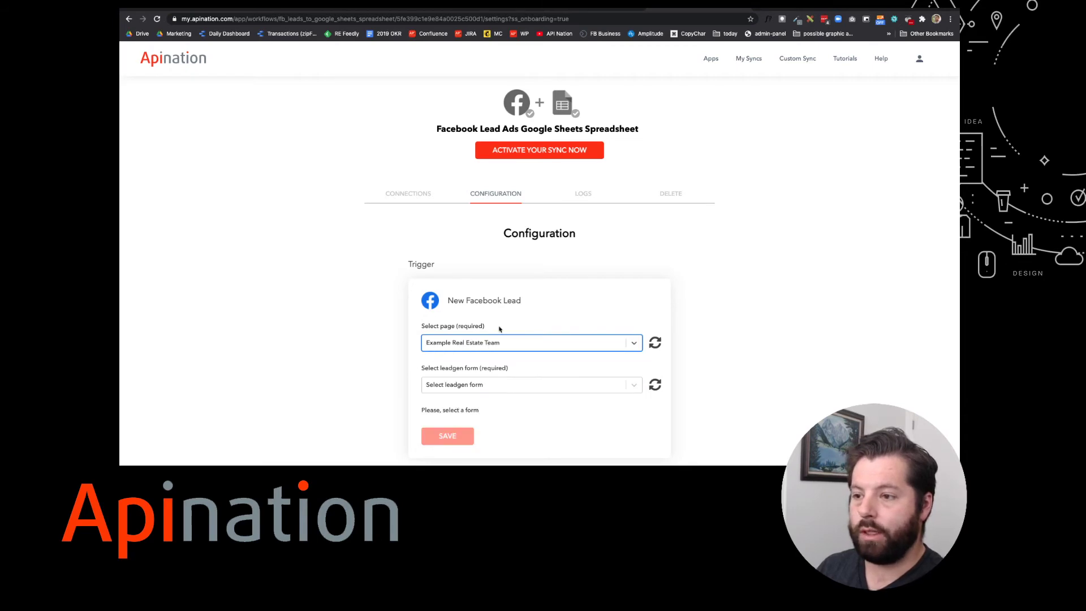
pyautogui.scroll(-2, 499, 329)
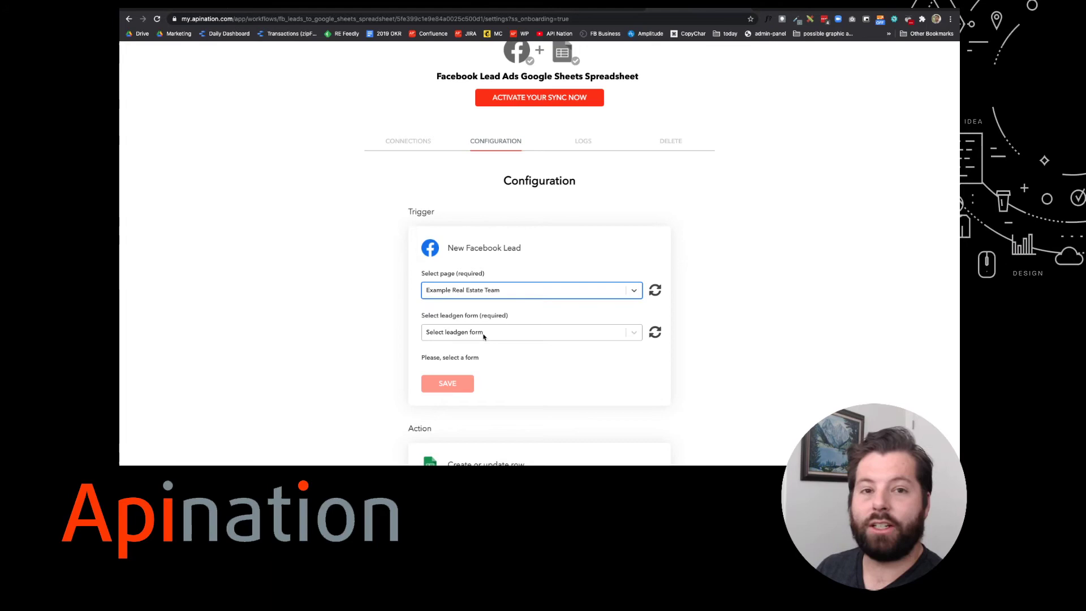
pyautogui.click(484, 334)
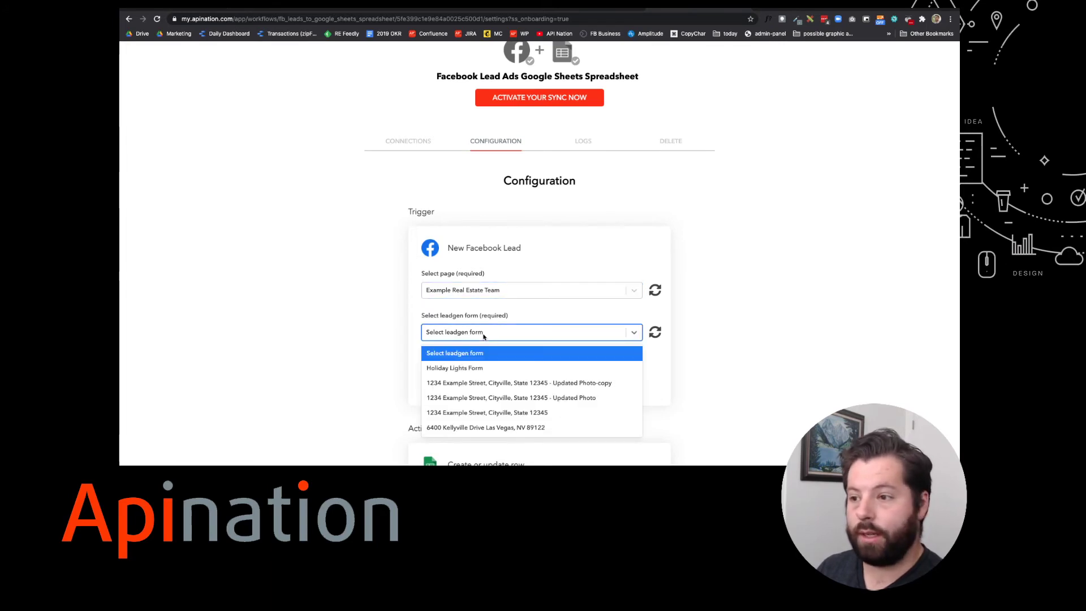
pyautogui.click(469, 416)
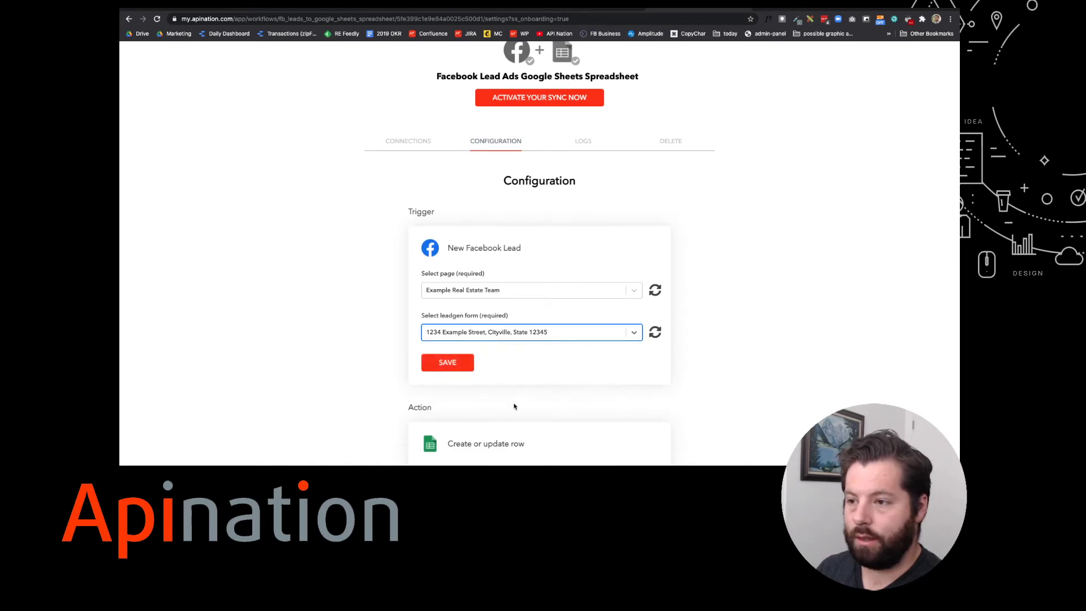
pyautogui.click(453, 368)
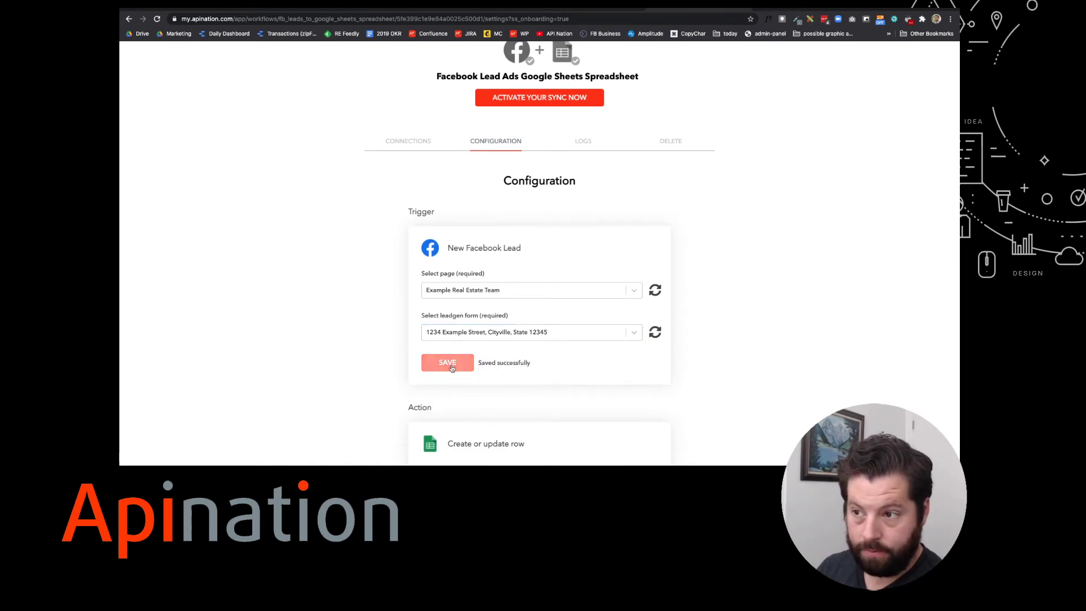
# Name the new sheet 'Facebook leads 1234 Example Street' and save it
pyautogui.scroll(-4, 499, 371)
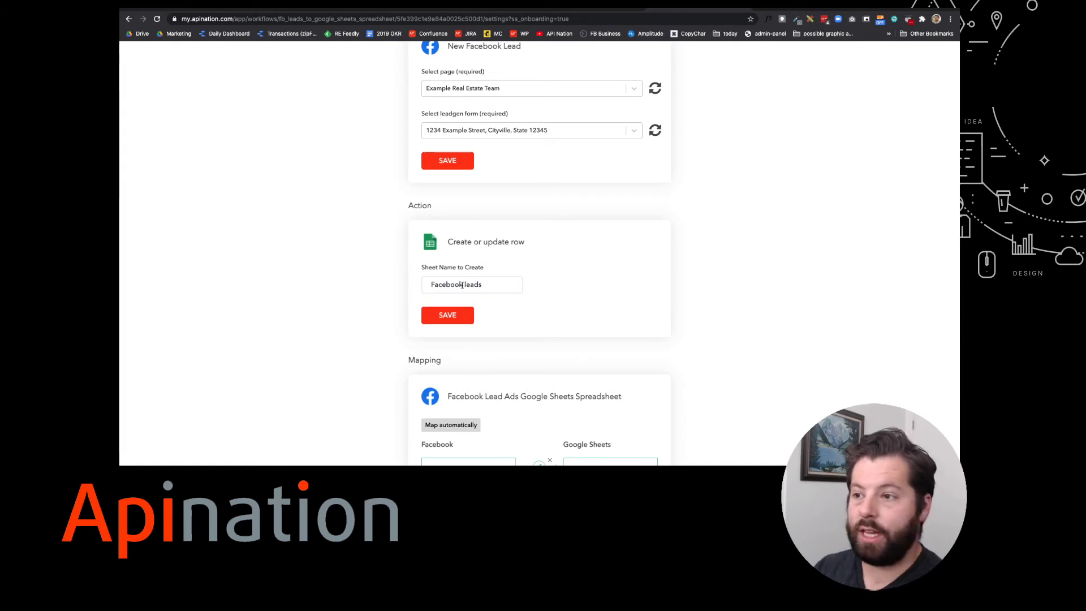
pyautogui.click(486, 284)
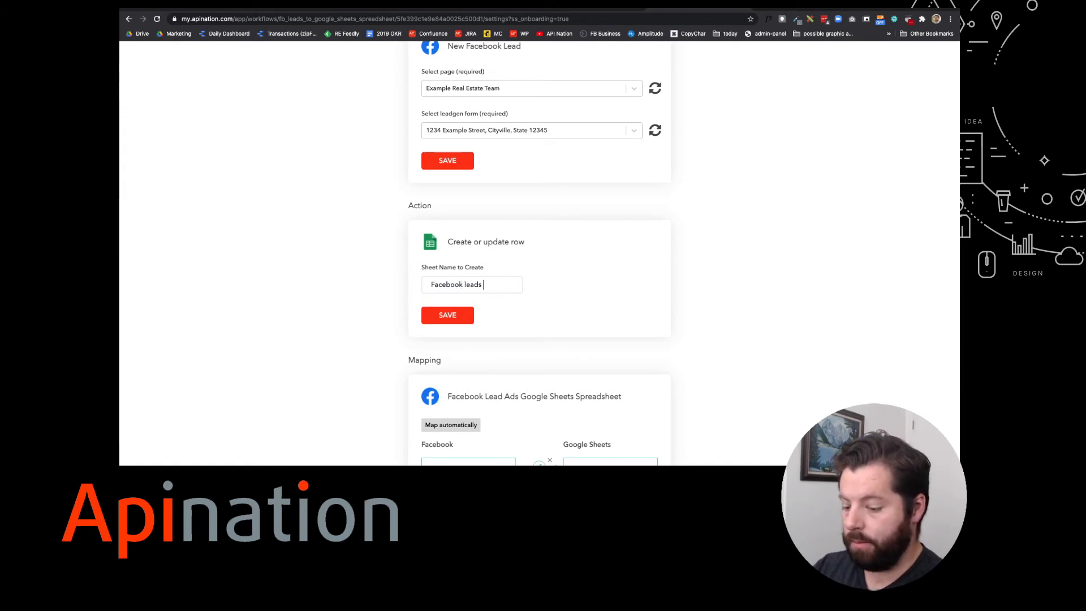
pyautogui.write('1234 Exam')
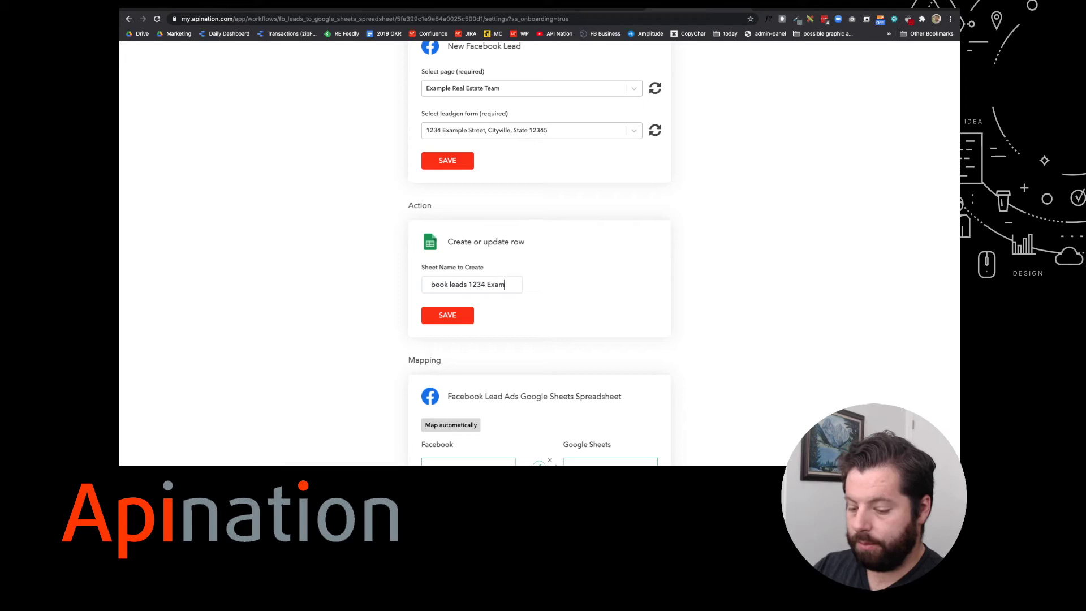
pyautogui.write('ple Street')
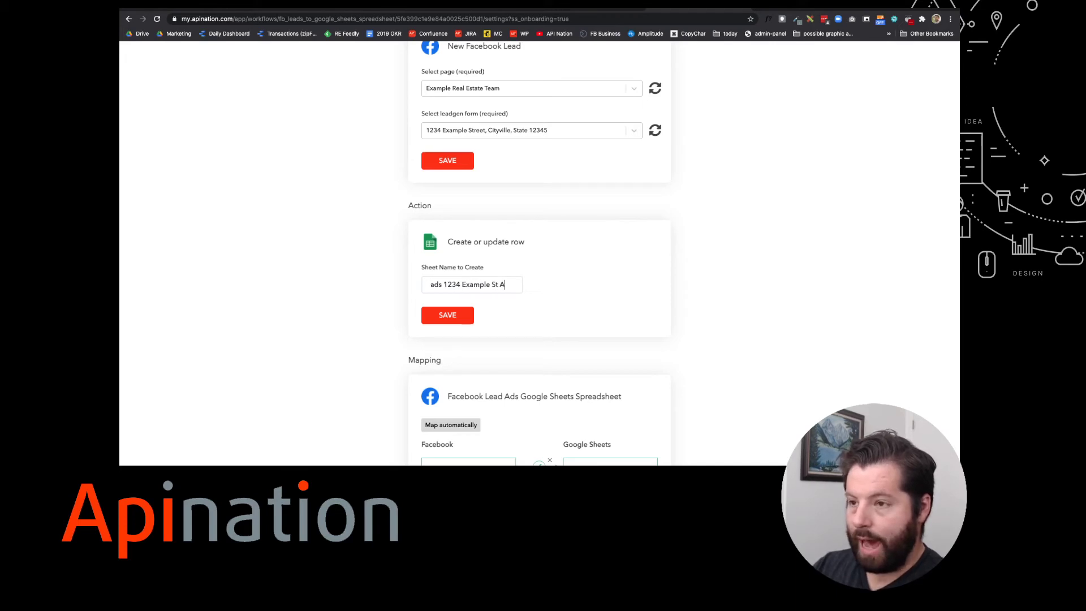
pyautogui.click(461, 305)
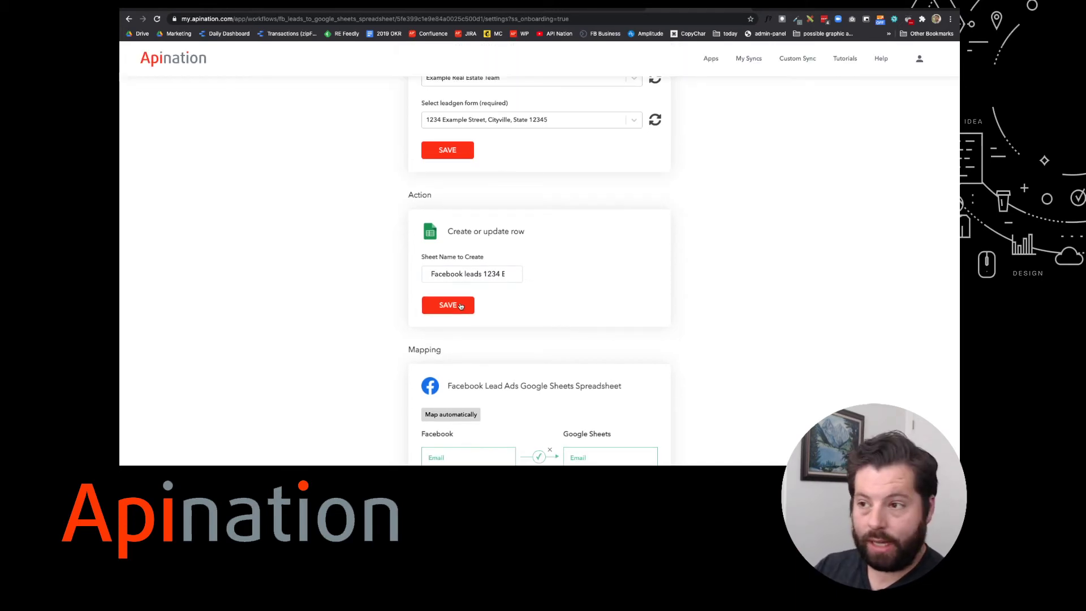
# Review the auto-mapped lead fields, Email through Last name, against the sheet columns and save the mapping
pyautogui.scroll(-2, 461, 306)
pyautogui.scroll(-5, 460, 306)
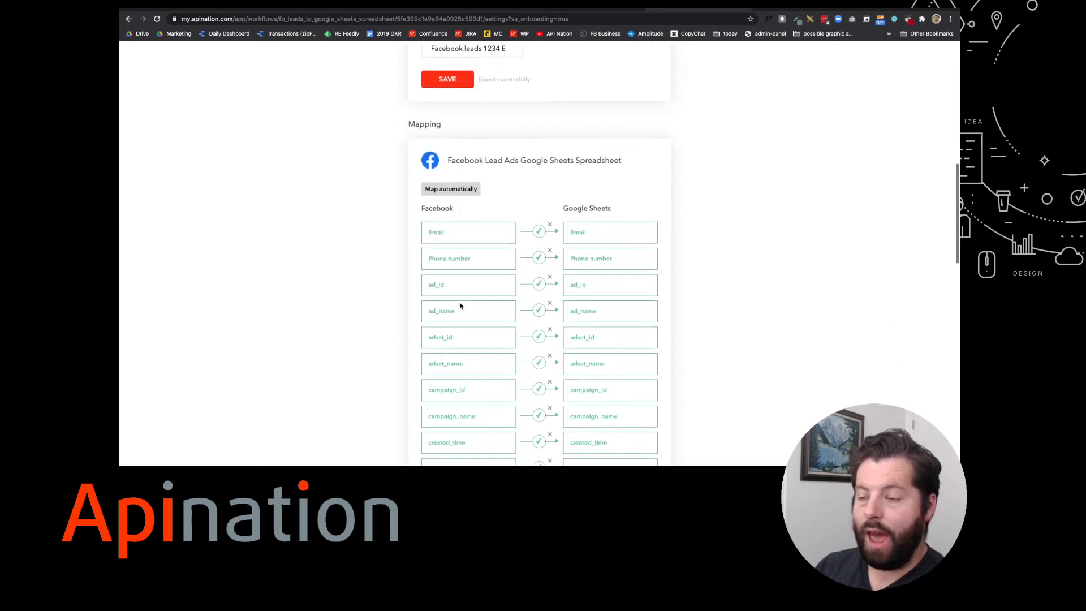
pyautogui.scroll(-1, 470, 320)
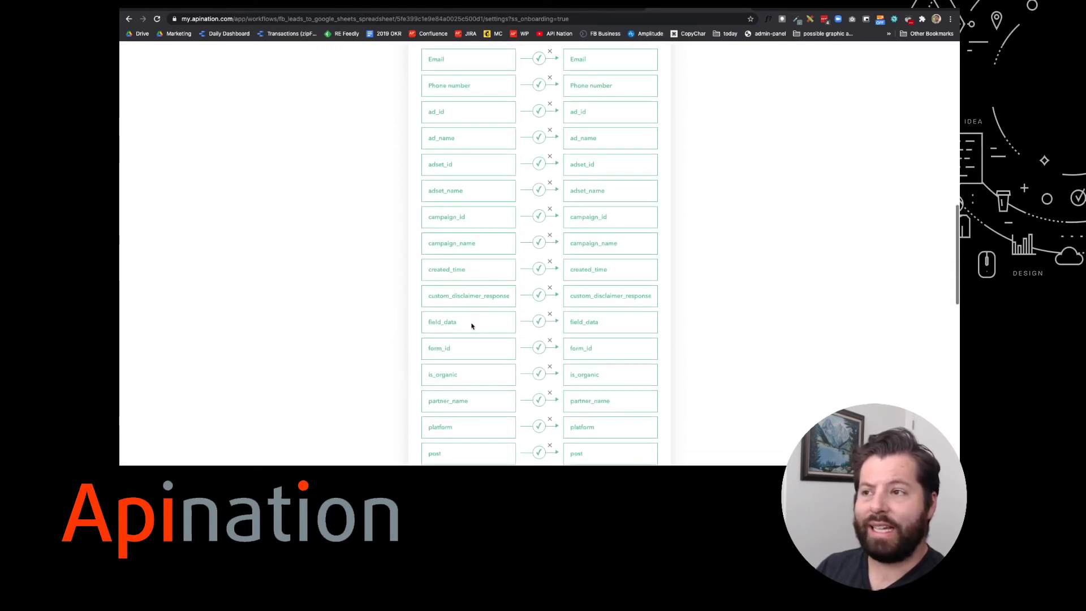
pyautogui.scroll(-2, 467, 243)
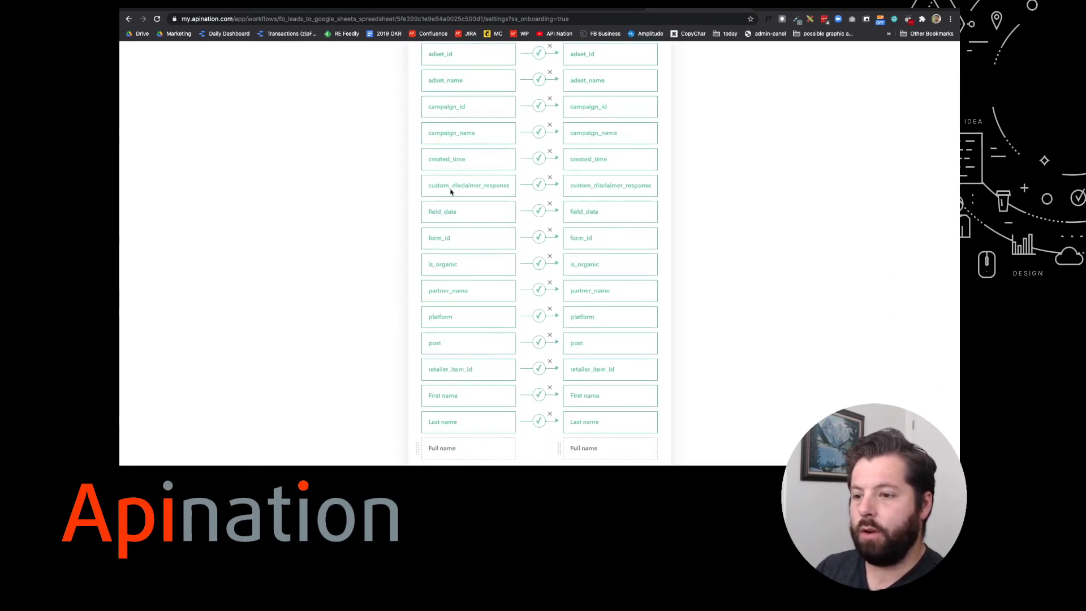
pyautogui.scroll(-2, 460, 358)
pyautogui.scroll(6, 603, 168)
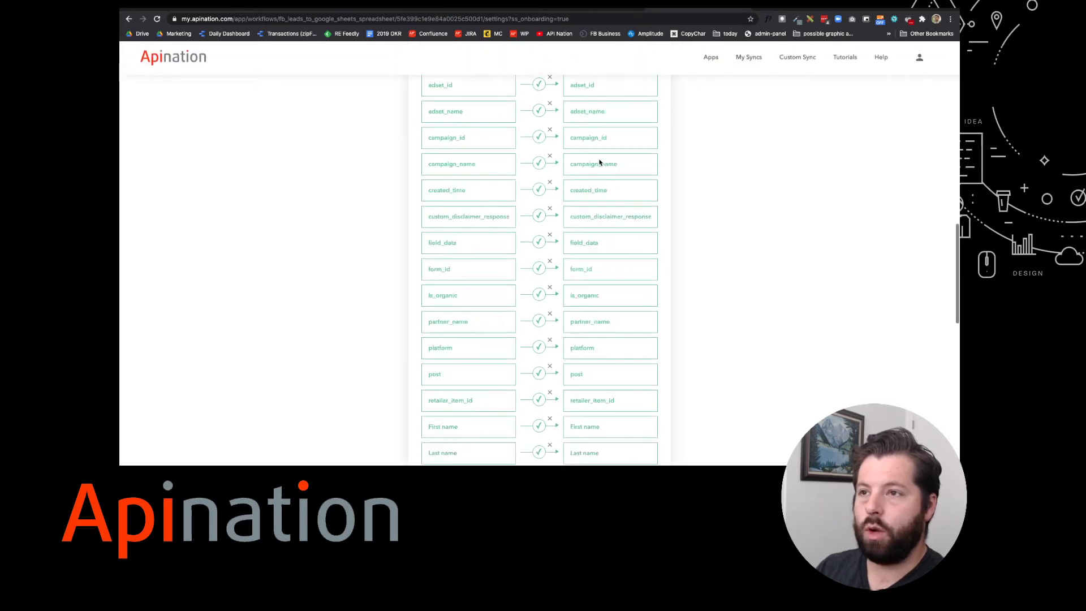
pyautogui.scroll(-8, 599, 164)
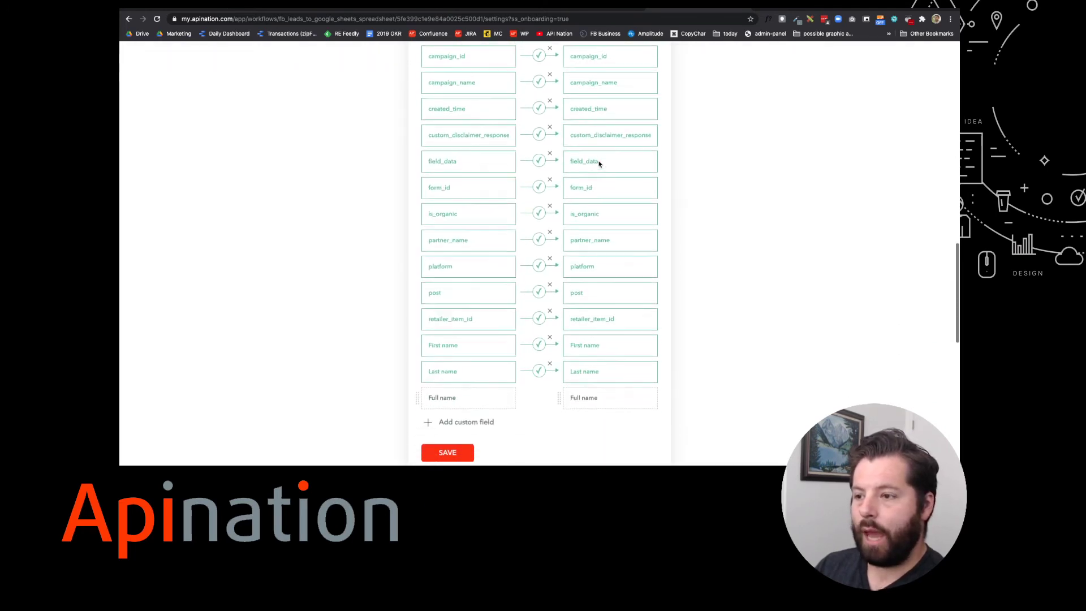
pyautogui.scroll(1, 507, 191)
pyautogui.scroll(7, 506, 194)
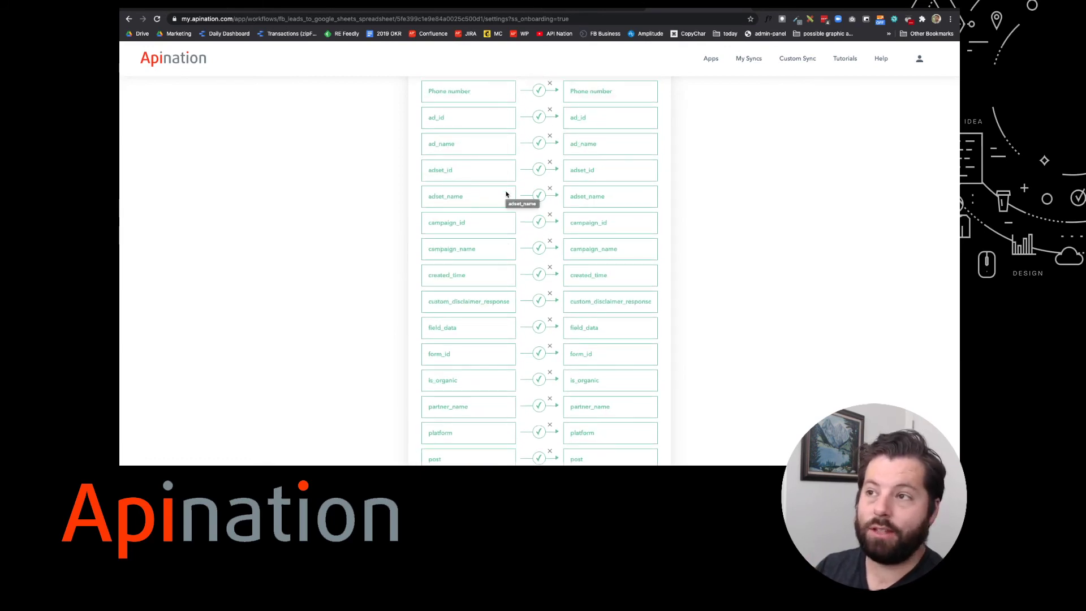
pyautogui.scroll(-5, 506, 194)
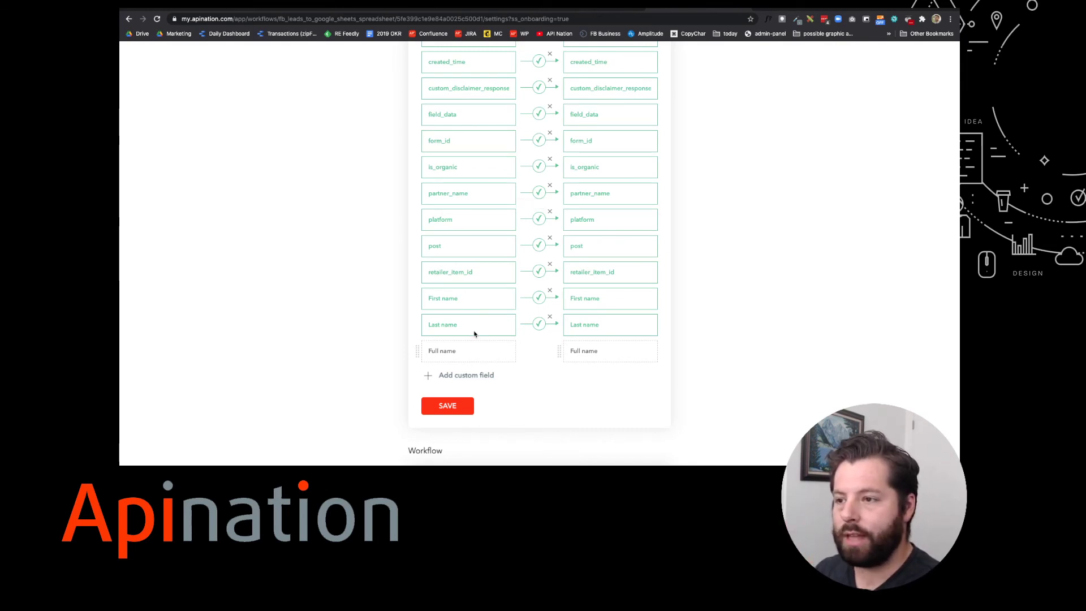
pyautogui.click(448, 406)
pyautogui.scroll(15, 532, 406)
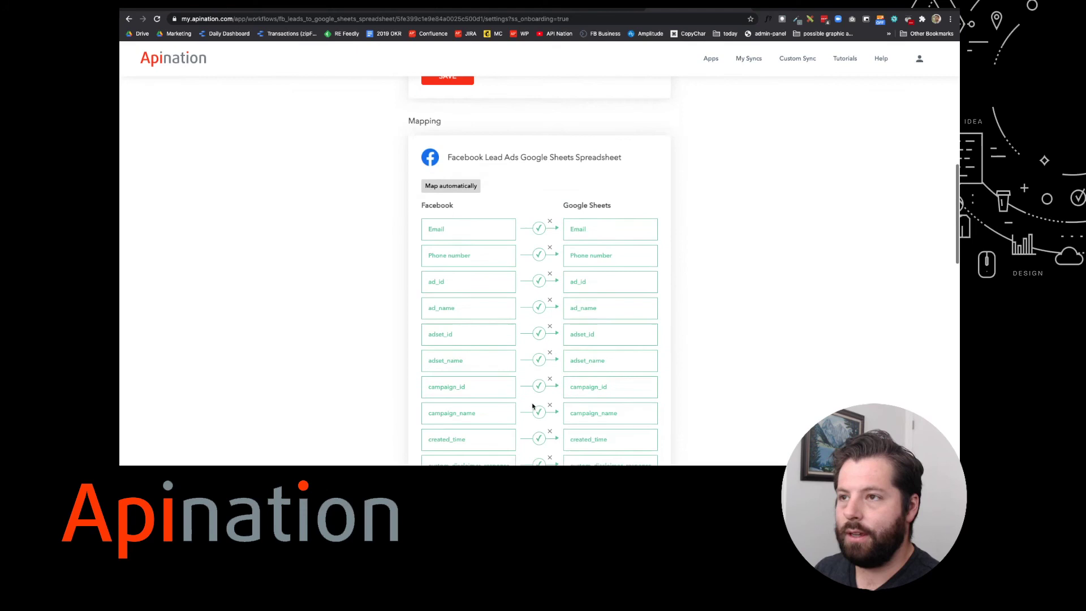
pyautogui.scroll(3, 532, 406)
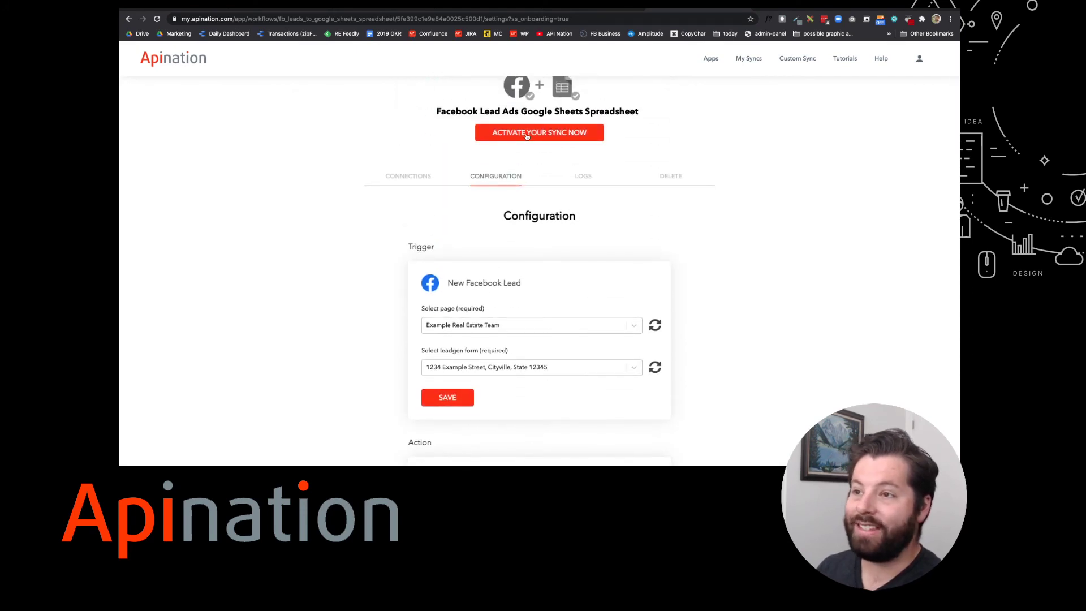
# Activate the sync, then return to the Facebook leads spreadsheet in Google Sheets
pyautogui.click(527, 134)
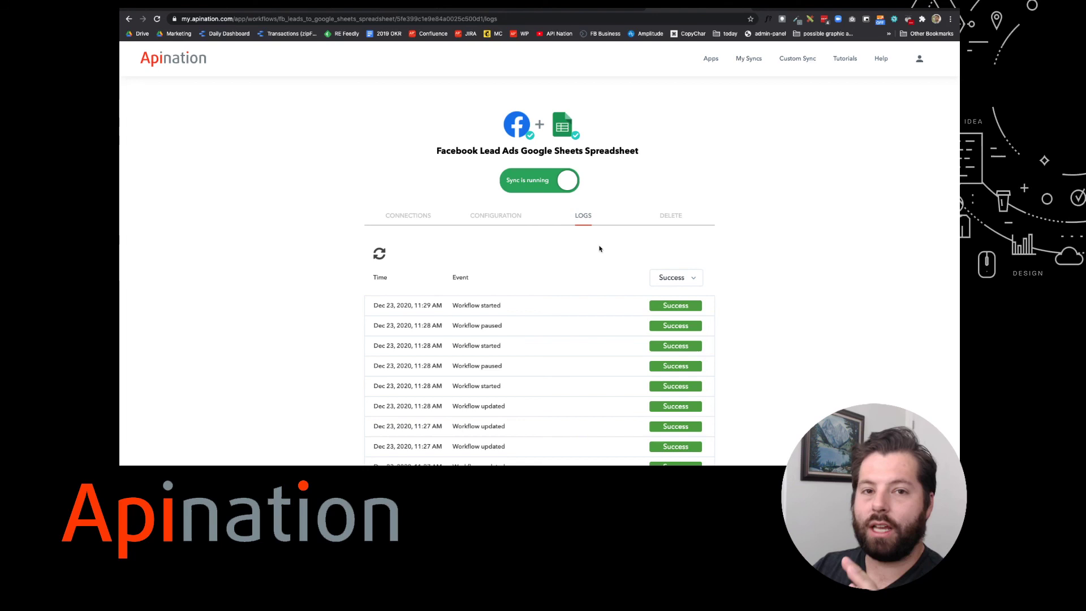
pyautogui.click(584, 10)
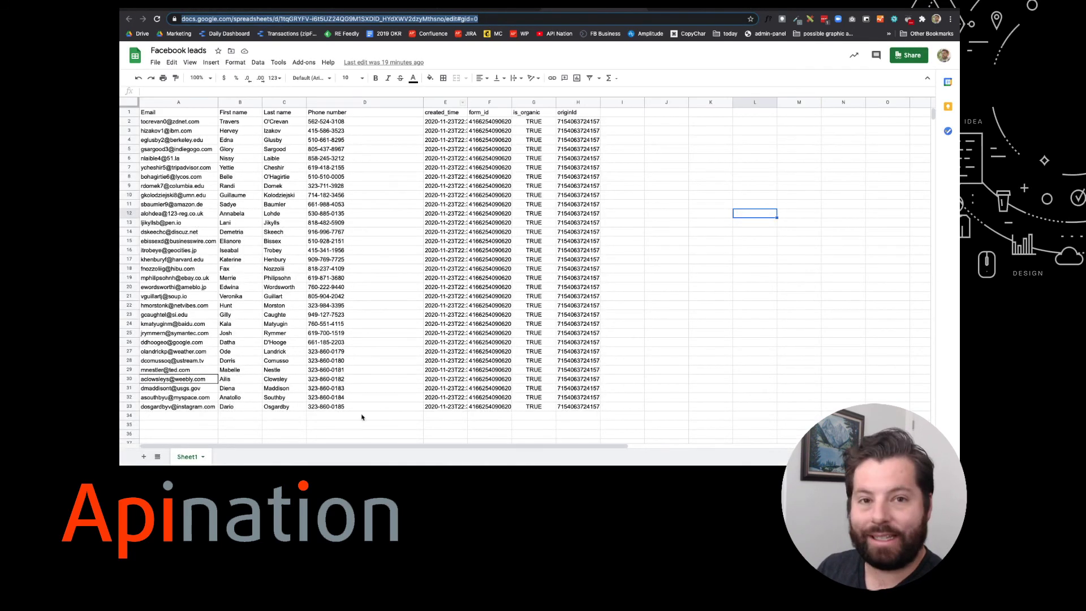